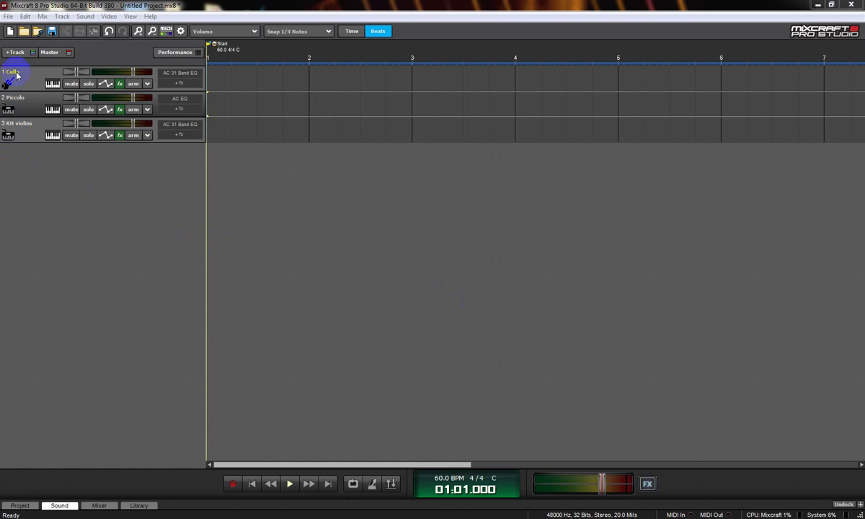
Disable and delete the Classic Reverb effect from the Cello instrument so it plays dry
left_click(26, 105)
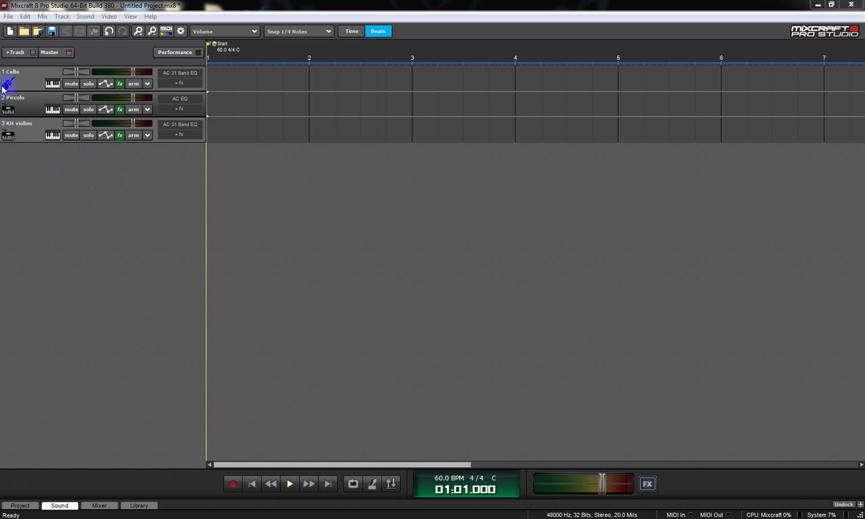
left_click(53, 85)
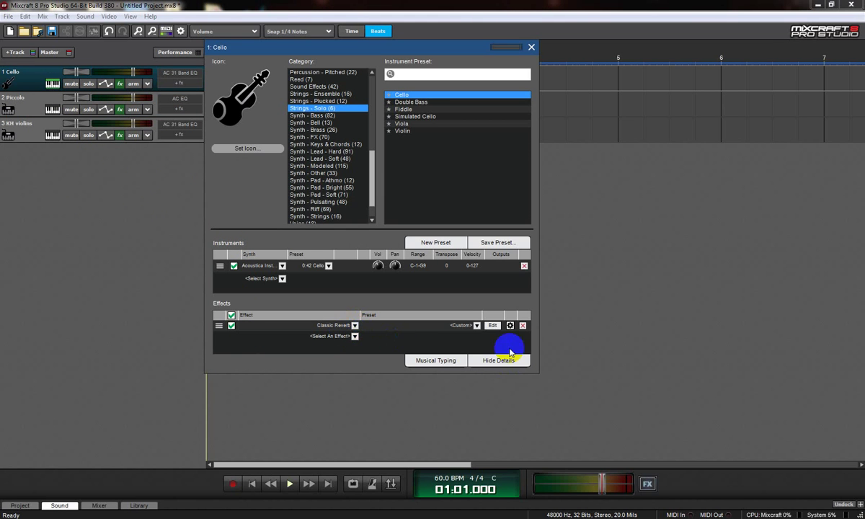
left_click(230, 325)
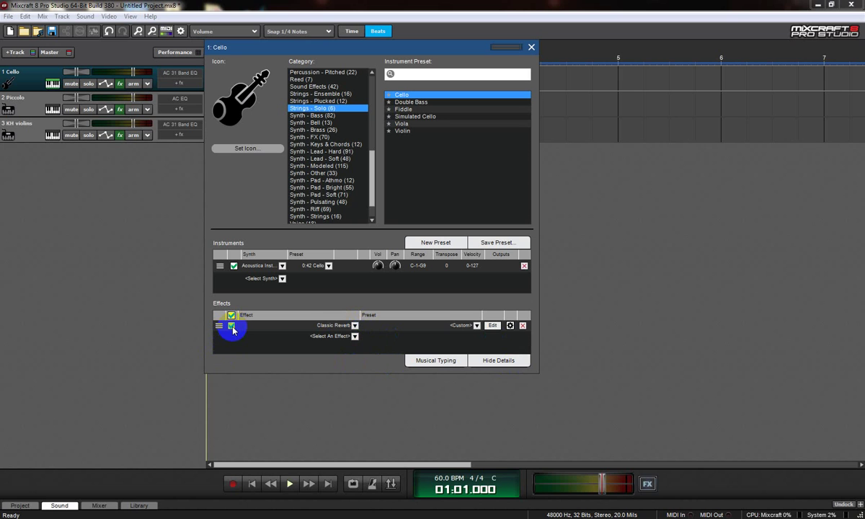
left_click(522, 325)
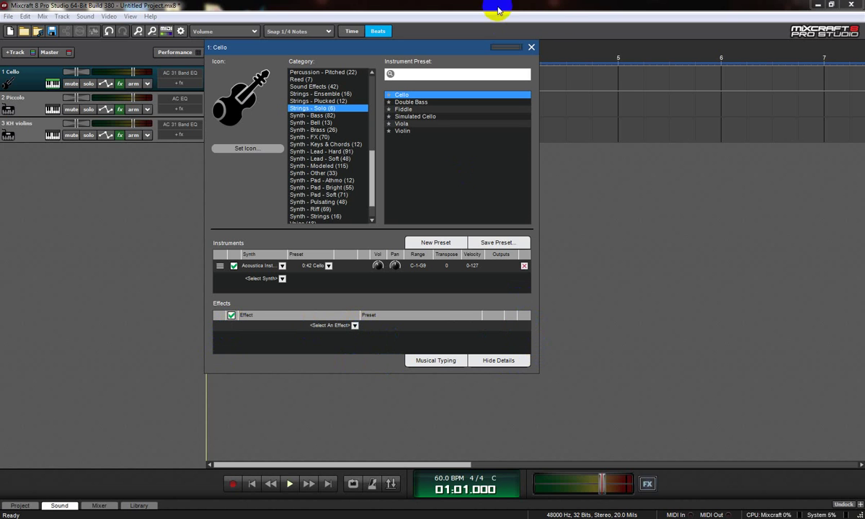
Close the Cello settings, mute then unmute Piccolo, and toggle solo on the KH violins track
left_click(531, 47)
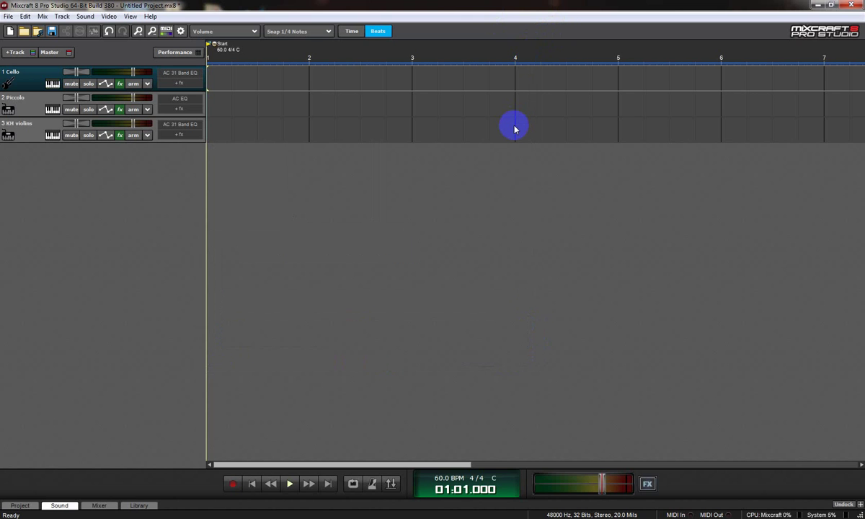
left_click(68, 110)
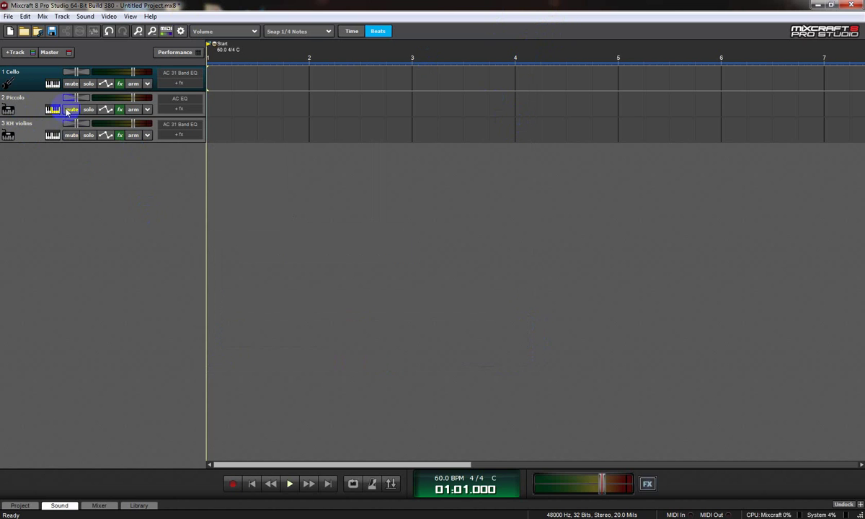
left_click(69, 110)
left_click(87, 134)
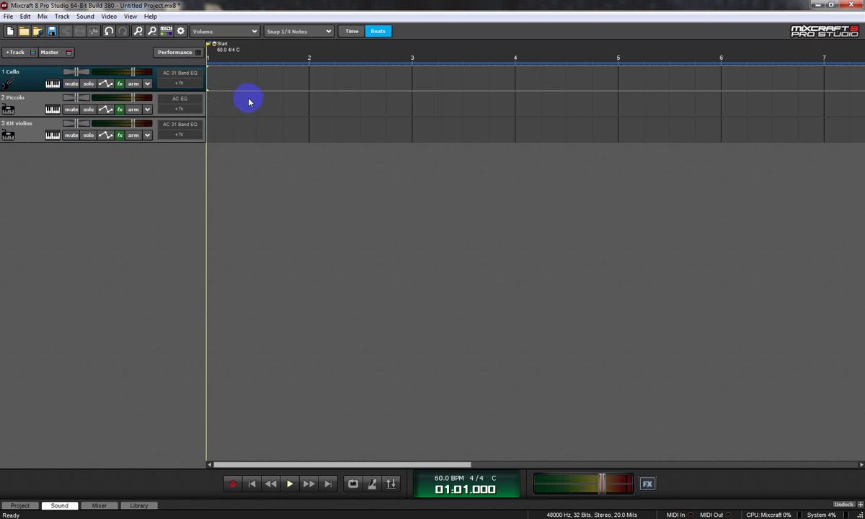
left_click(186, 75)
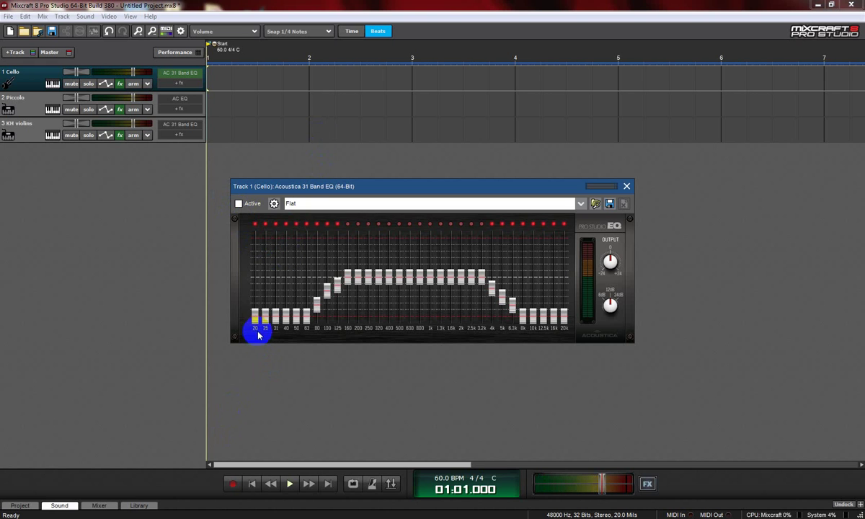
left_click_drag(249, 327, 247, 363)
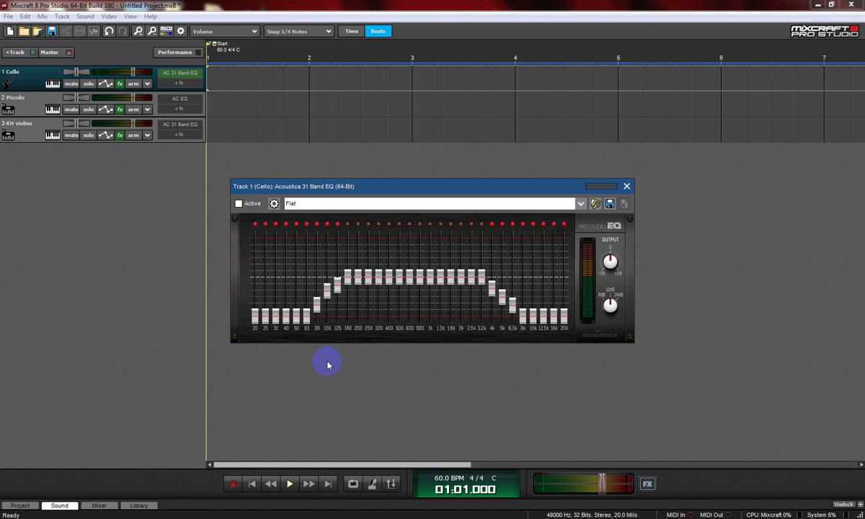
left_click_drag(303, 320, 286, 367)
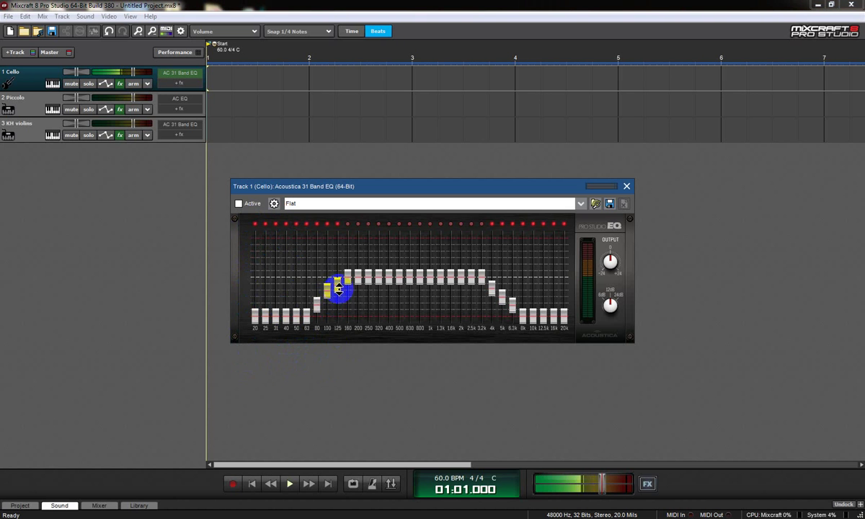
left_click_drag(338, 285, 318, 278)
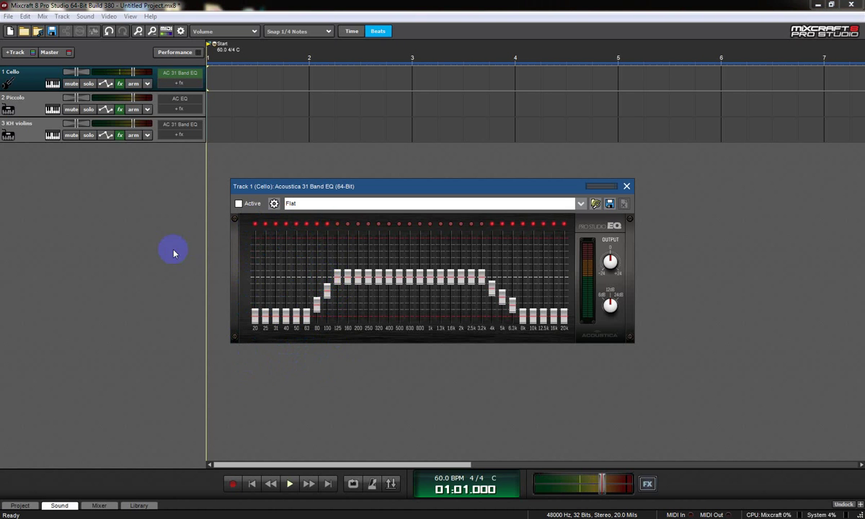
Activate the Cello EQ and sweep the 20 Hz band to full boost and back down
left_click(237, 205)
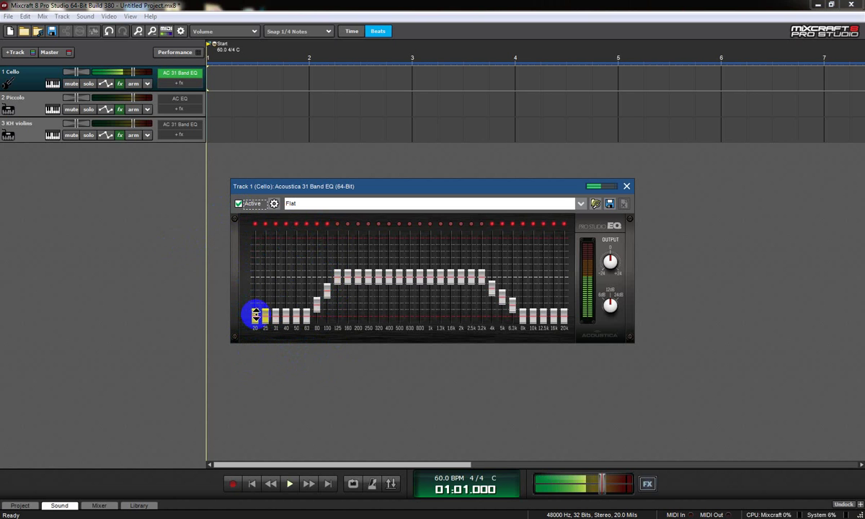
left_click_drag(254, 317, 260, 196)
mouse_move(254, 238)
left_mouse_down()
mouse_move(247, 337)
mouse_move(284, 314)
mouse_move(276, 228)
mouse_move(282, 332)
mouse_move(303, 325)
mouse_move(302, 209)
mouse_move(286, 303)
mouse_move(290, 328)
mouse_move(307, 295)
mouse_move(326, 290)
mouse_move(326, 232)
mouse_move(332, 297)
mouse_move(328, 290)
mouse_move(318, 301)
left_mouse_up()
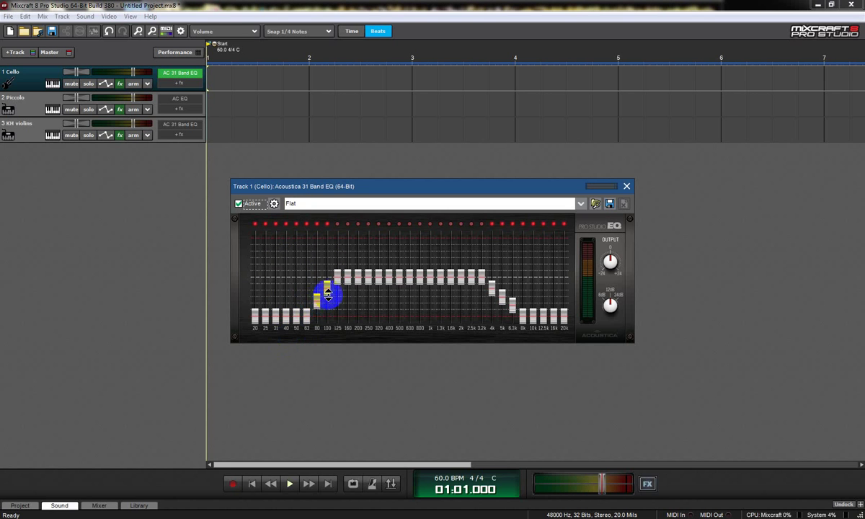
Shape the Cello's high bands: 10k pulled to the bottom, 6.3k briefly boosted
left_click(248, 325)
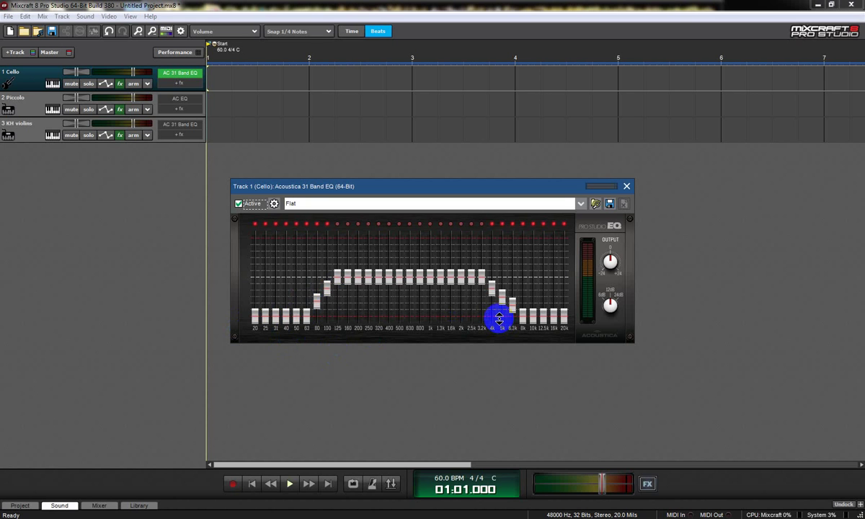
left_click(519, 330)
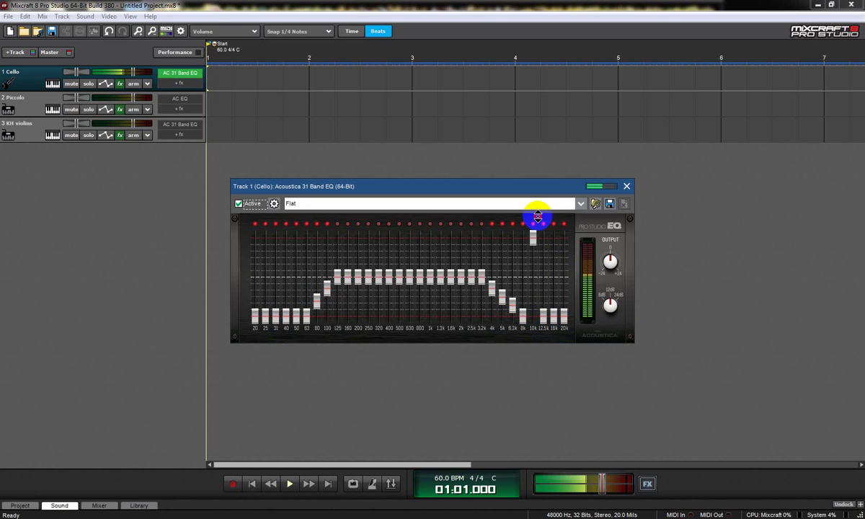
left_click_drag(538, 217, 541, 370)
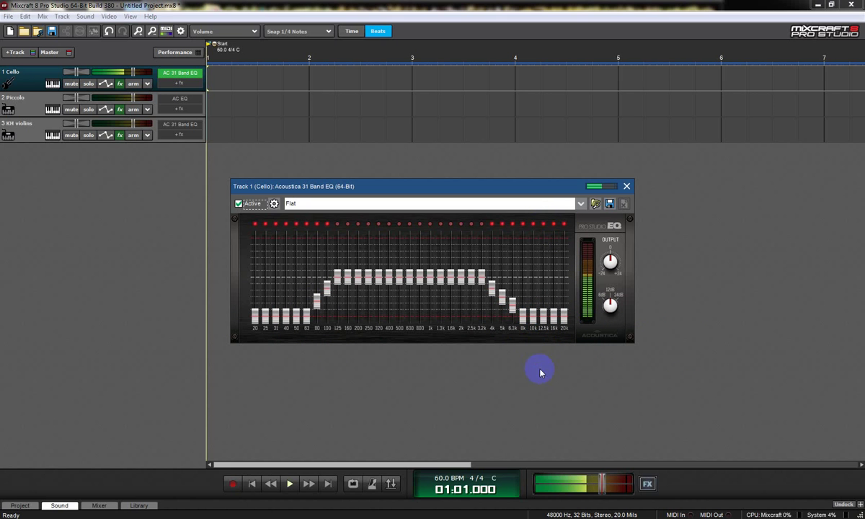
left_click_drag(516, 319, 512, 342)
left_click(512, 307)
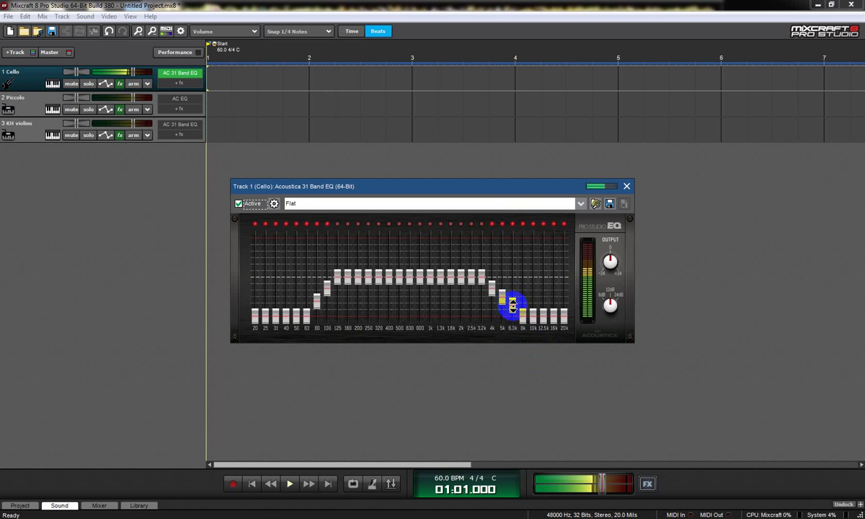
mouse_move(513, 306)
left_mouse_down()
mouse_move(496, 227)
mouse_move(495, 303)
mouse_move(499, 237)
mouse_move(498, 286)
mouse_move(506, 301)
mouse_move(512, 267)
mouse_move(513, 304)
mouse_move(496, 294)
mouse_move(508, 233)
mouse_move(498, 300)
mouse_move(495, 220)
mouse_move(484, 292)
mouse_move(504, 303)
left_mouse_up()
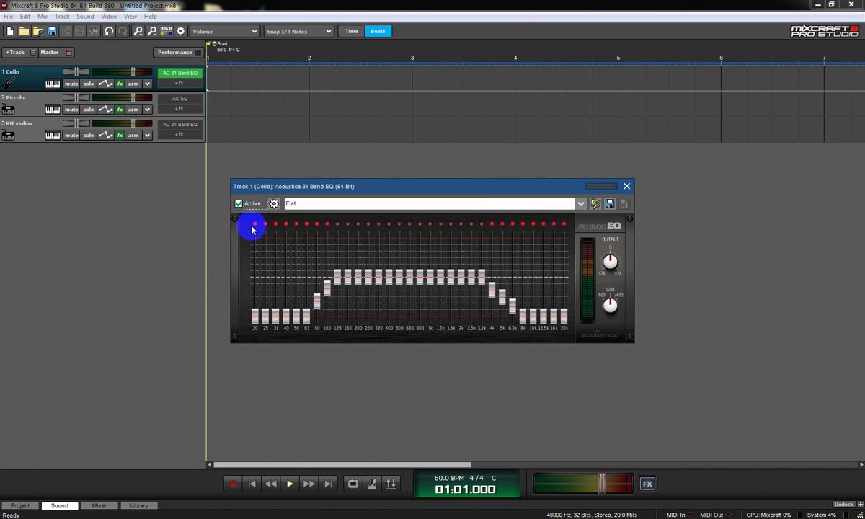
Compare the Cello with its EQ bypassed, leave it on, and close it; open Piccolo's Symphonic Orchestra
left_click(239, 204)
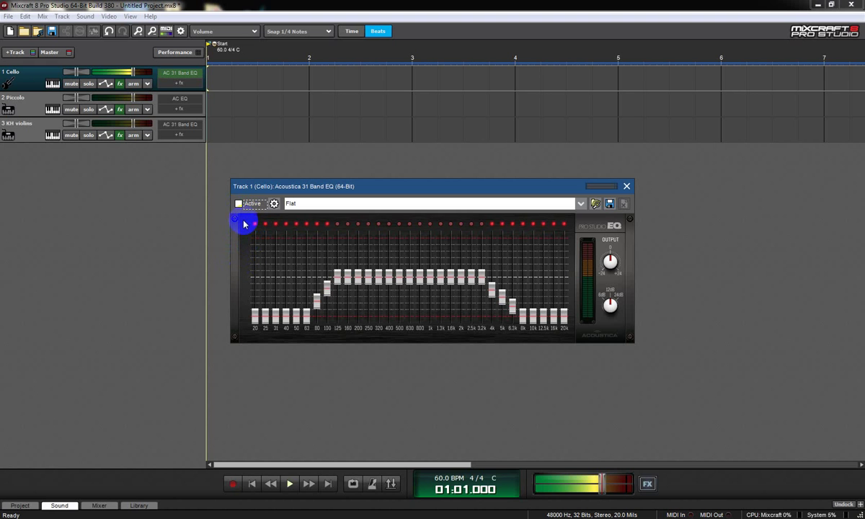
left_click(239, 205)
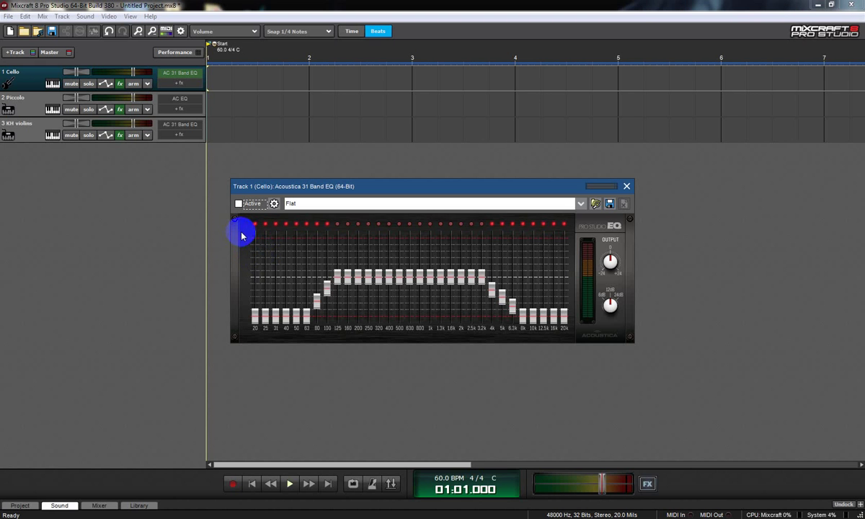
left_click(238, 204)
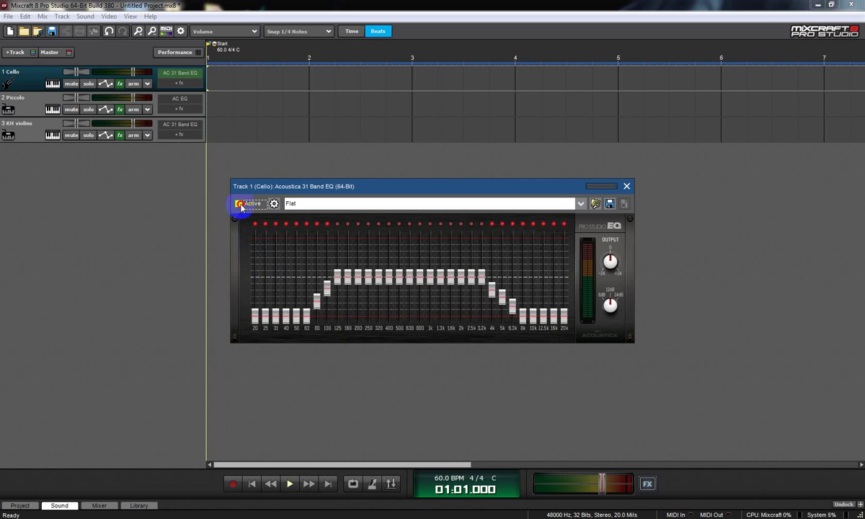
left_click(240, 206)
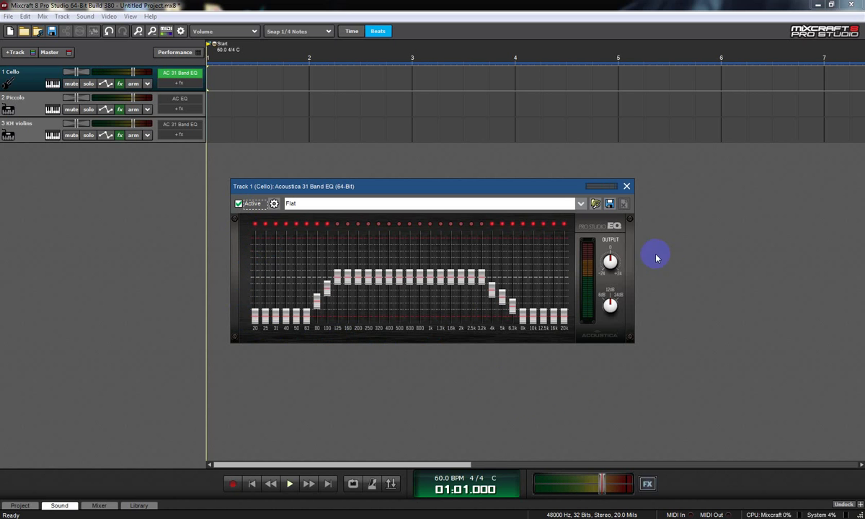
left_click(627, 188)
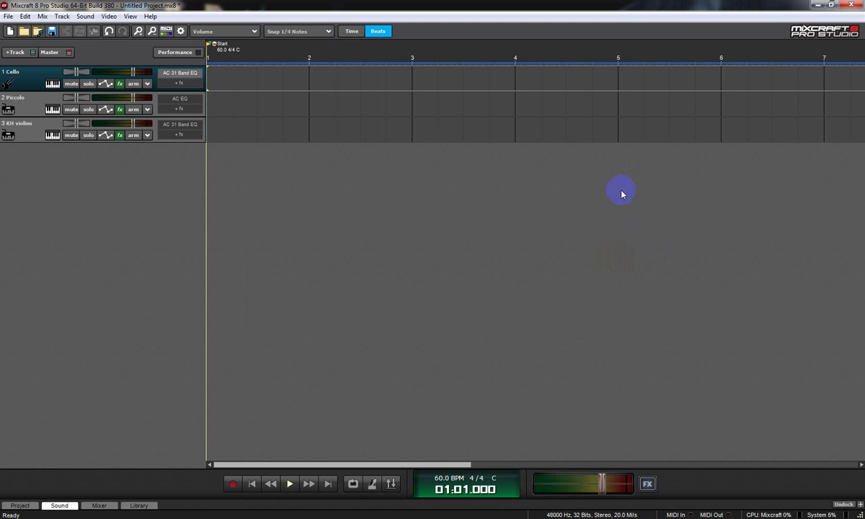
left_click(52, 109)
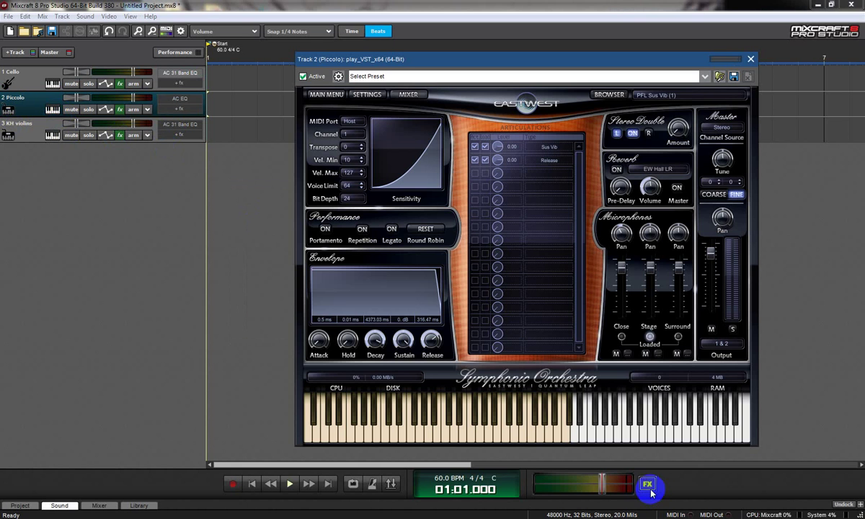
Play a test note on the Piccolo's PFL Sus Vib patch and turn off the Close mic position
left_click(697, 412)
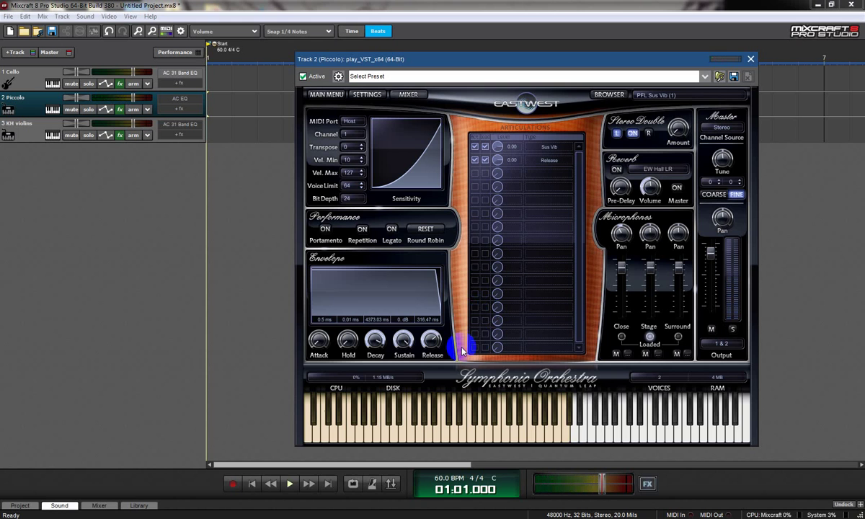
left_click(623, 337)
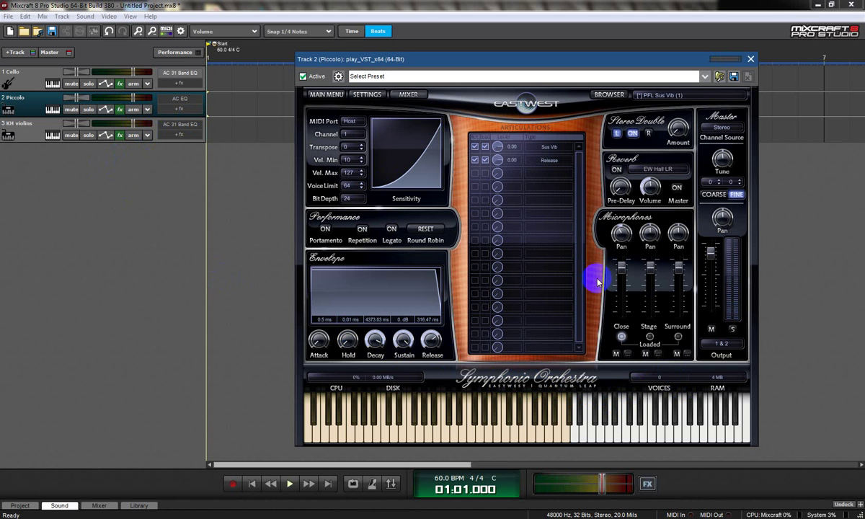
Open the Piccolo's Acoustica EQ, reposition it, and compare the sound with the EQ on and off
left_click(181, 105)
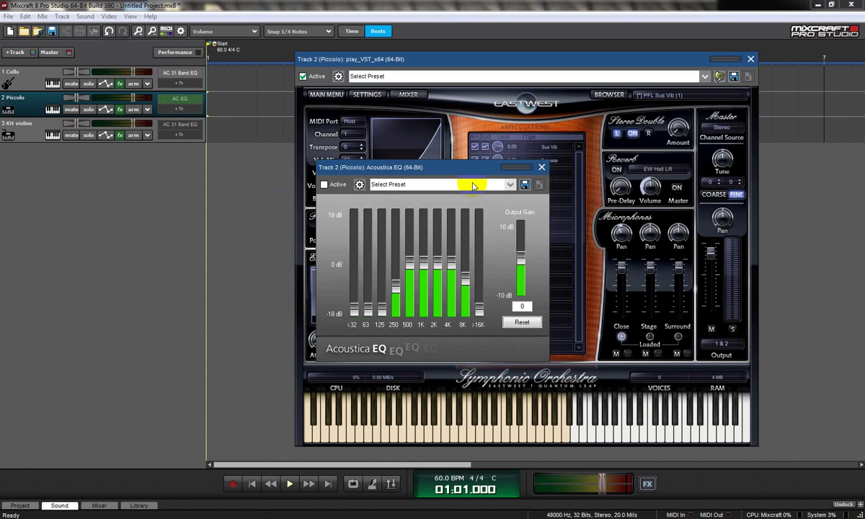
left_click_drag(464, 176, 580, 196)
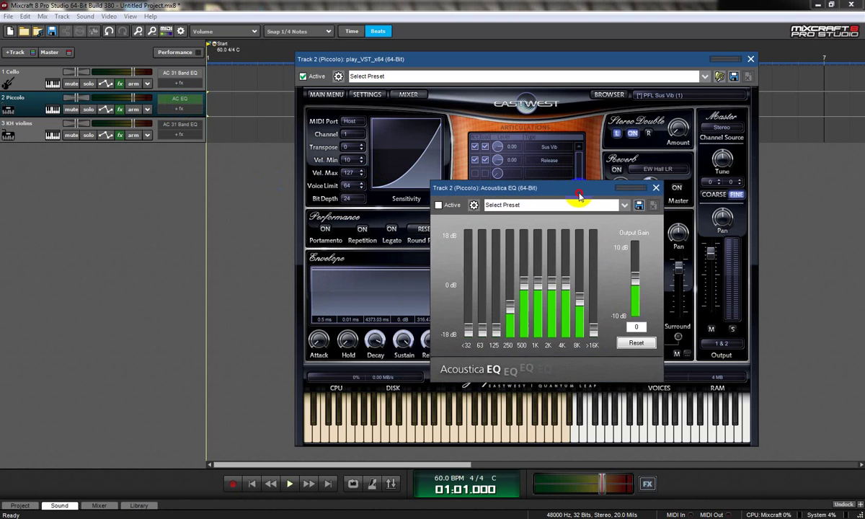
left_click(438, 205)
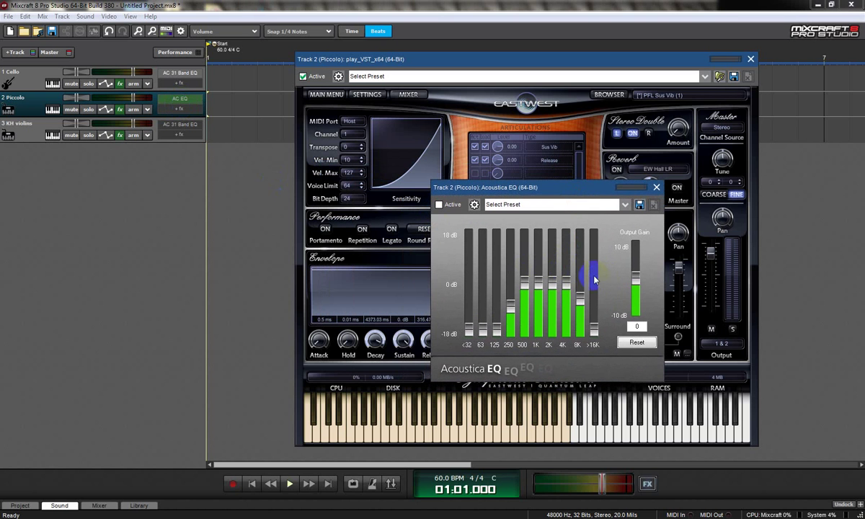
left_click(439, 204)
left_click(510, 331)
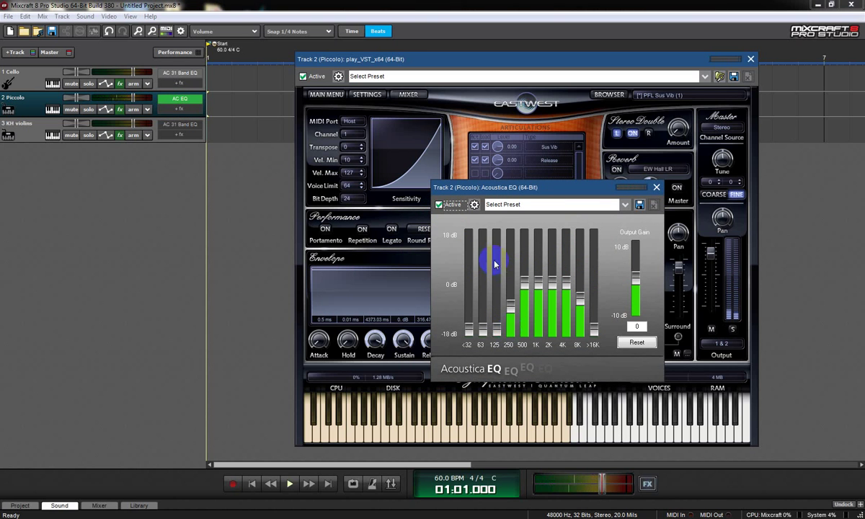
left_click(439, 204)
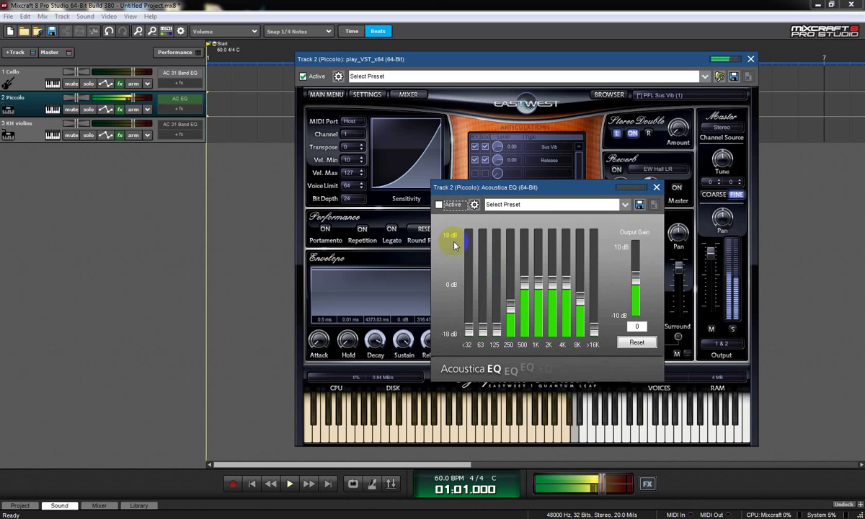
Audition a +6 dB 250 Hz boost, switch the Piccolo EQ back on, and lower 250 Hz again
left_click(508, 310)
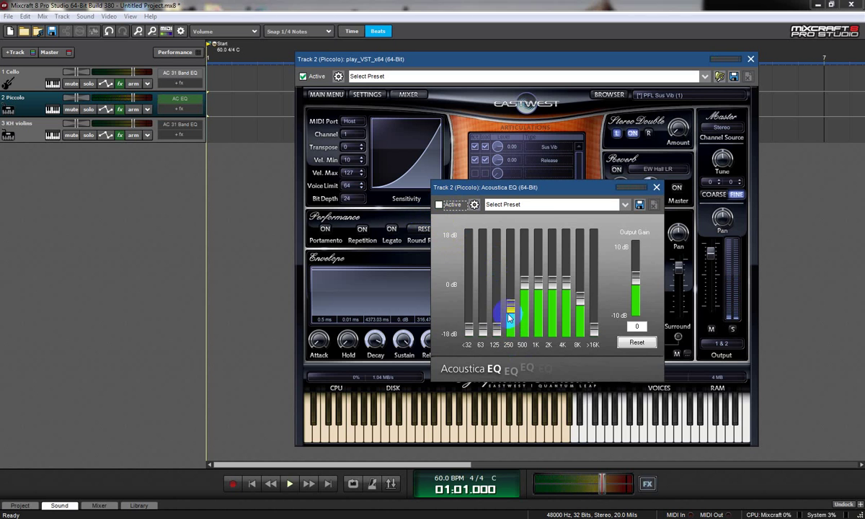
left_click_drag(510, 308, 509, 271)
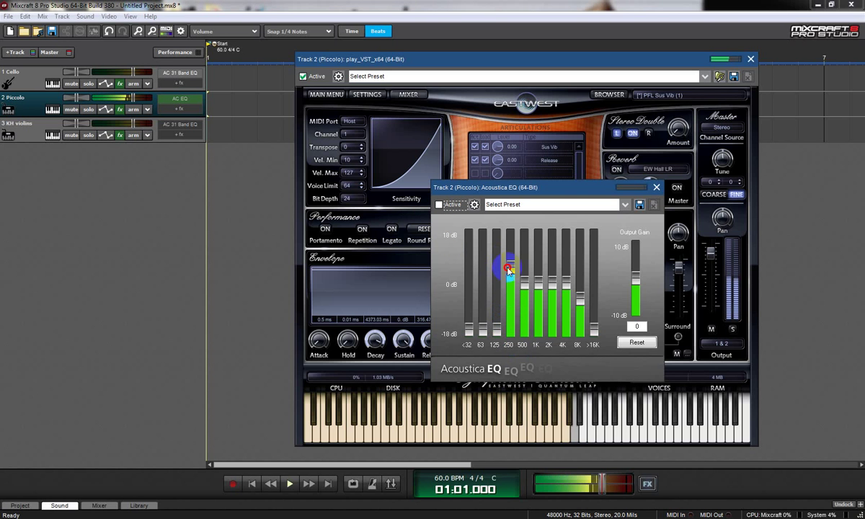
left_click(439, 206)
left_click(509, 235)
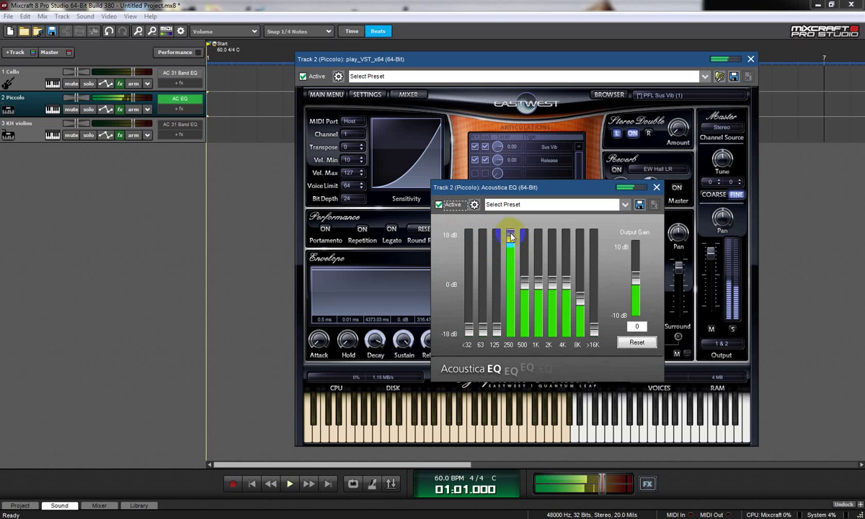
left_click_drag(507, 236, 510, 308)
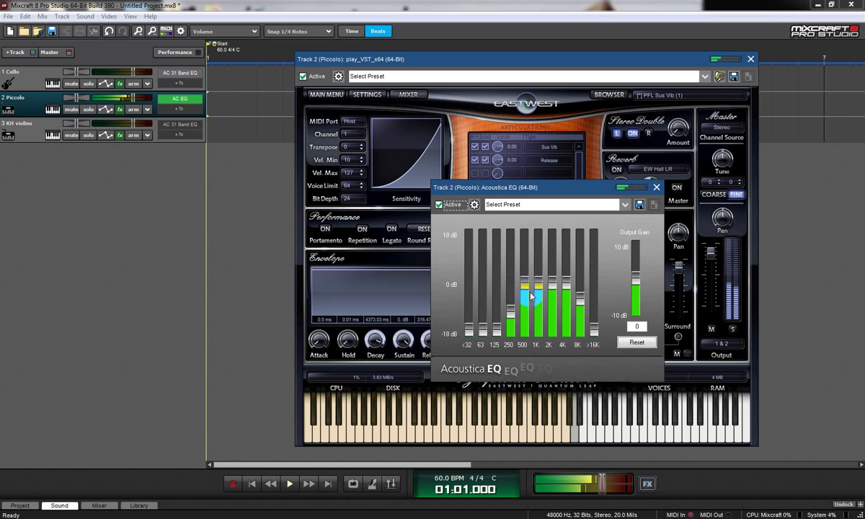
Try 500 Hz and 8K boosts while playing notes, settling 8K slightly below the mids
mouse_move(521, 278)
left_mouse_down()
mouse_move(523, 229)
mouse_move(521, 284)
left_mouse_up()
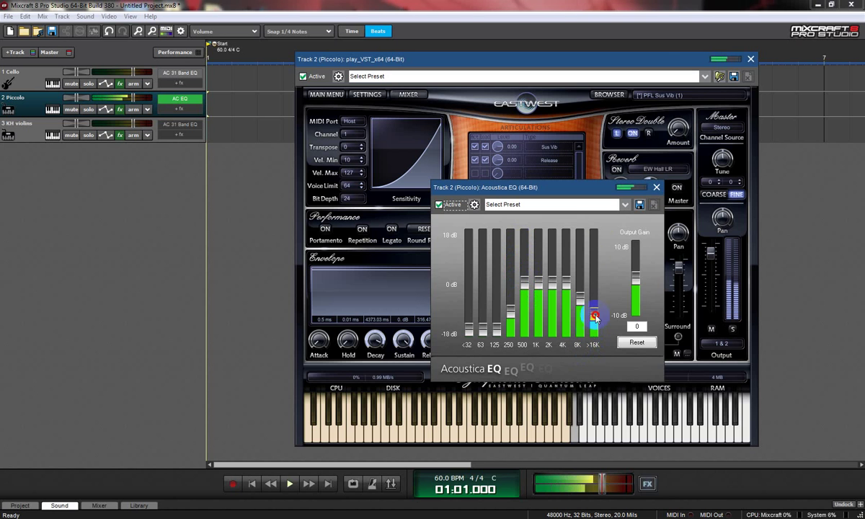
left_click(604, 395)
mouse_move(583, 319)
left_mouse_down()
mouse_move(579, 228)
mouse_move(579, 303)
left_mouse_up()
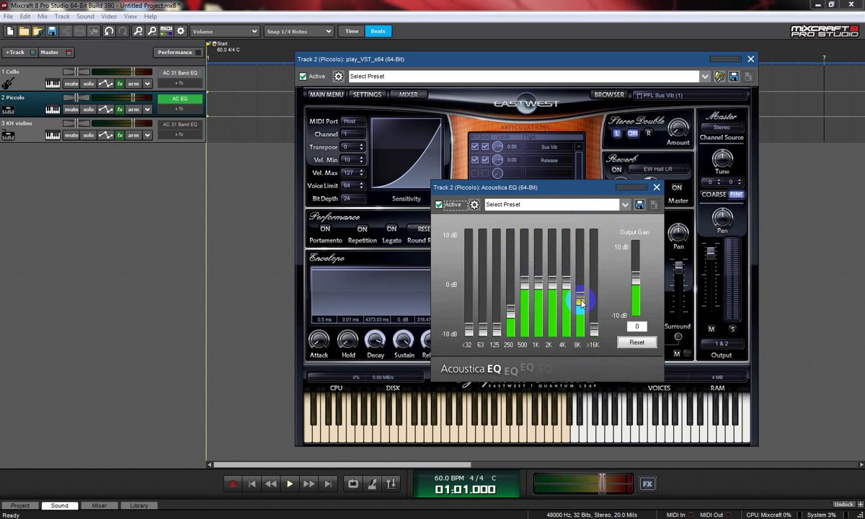
left_click(591, 330)
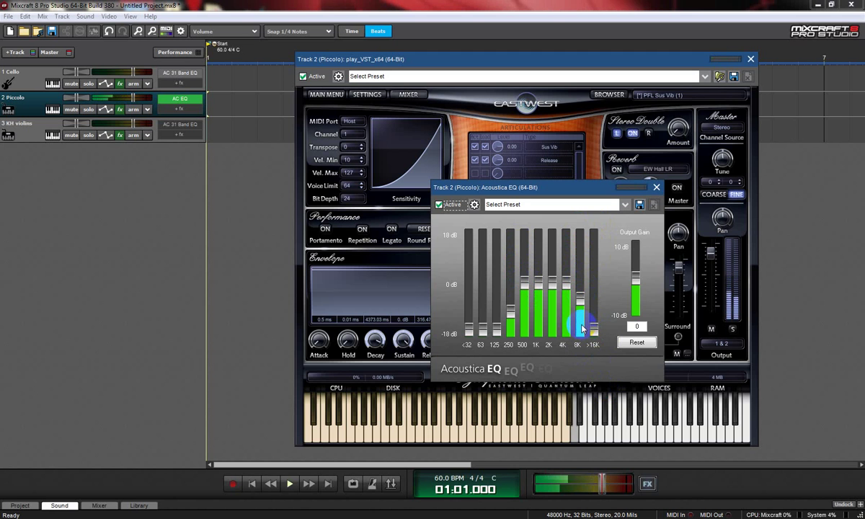
left_click_drag(582, 330, 584, 308)
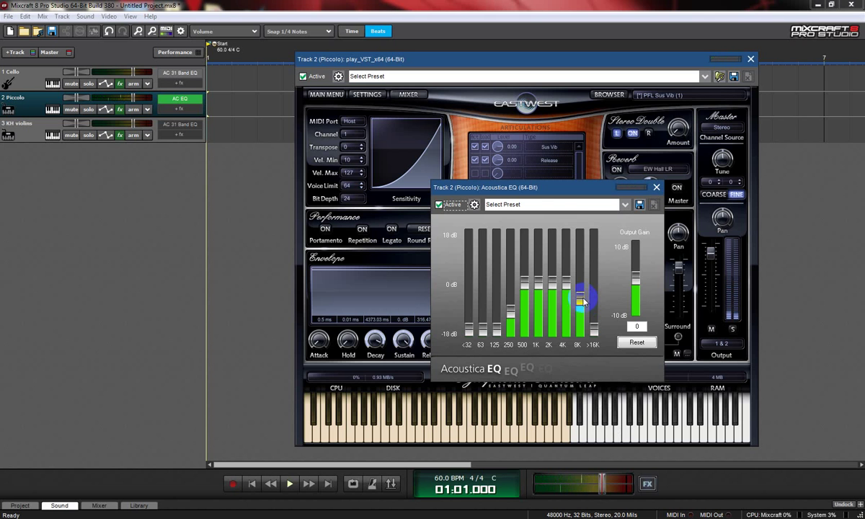
left_click_drag(526, 186, 518, 220)
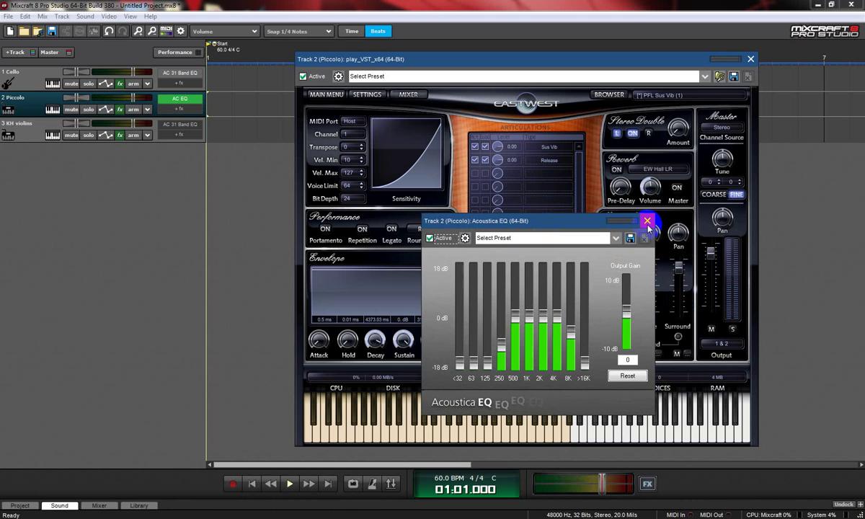
Close the Piccolo's EQ and Play windows and open KH violins' Kontakt instrument with CS3rp 1st Violins
left_click(647, 222)
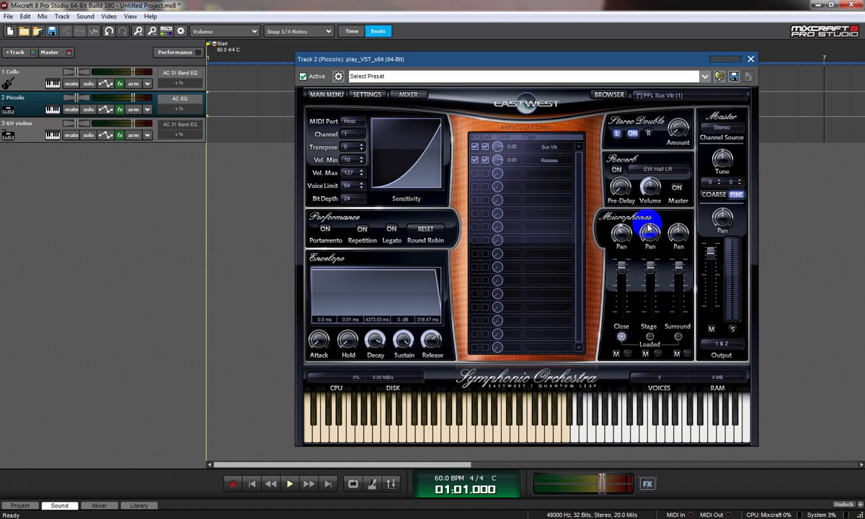
left_click(750, 59)
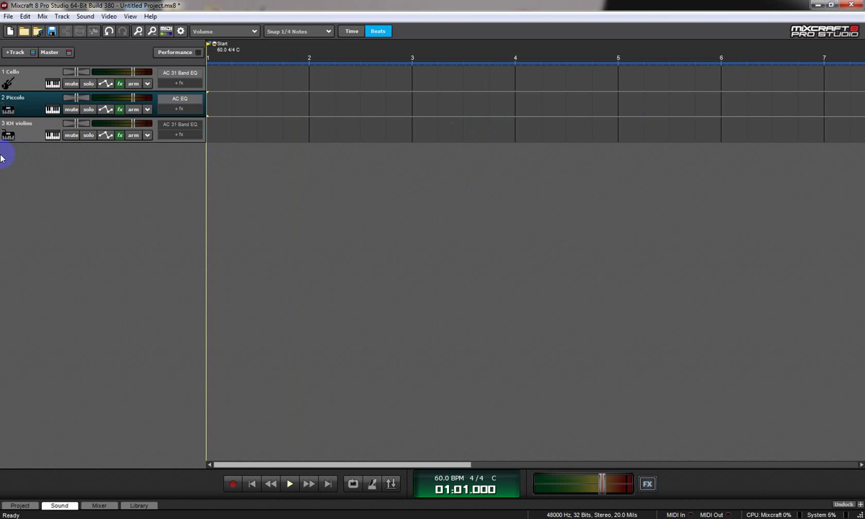
left_click(36, 138)
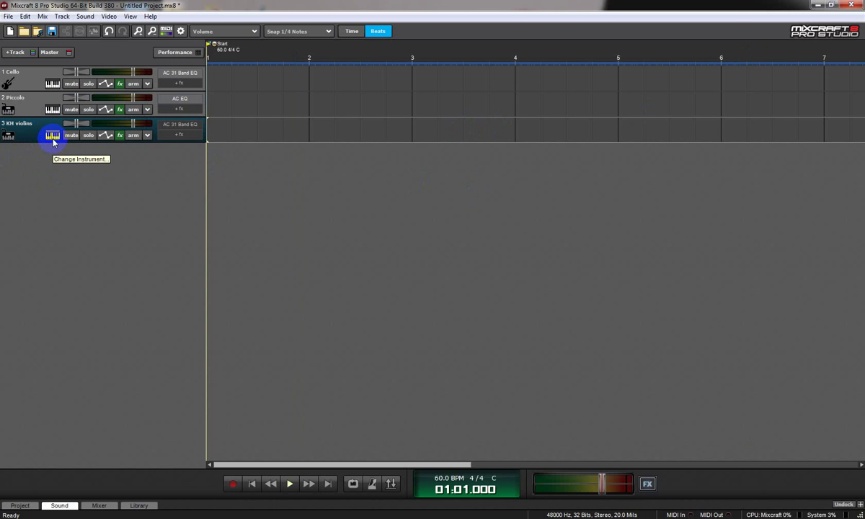
left_click(53, 139)
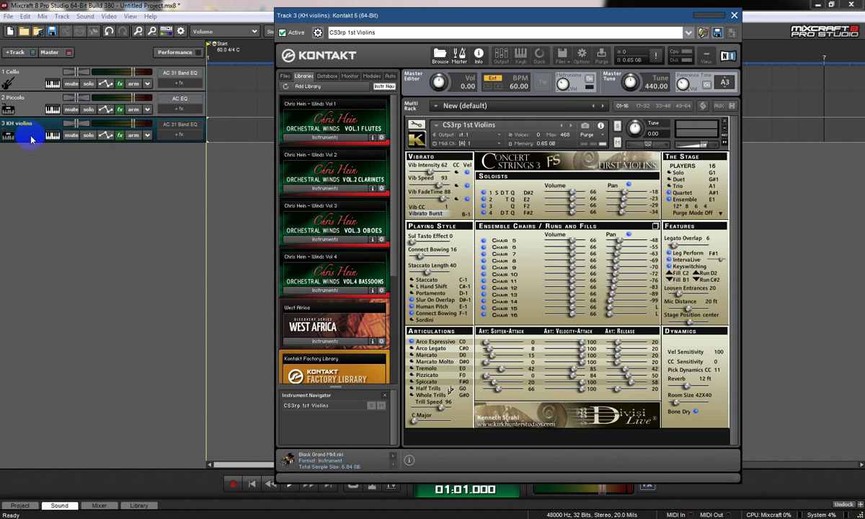
Place the KH violins' 31-band EQ beside Kontakt and nudge its 6.3k band
left_click(173, 126)
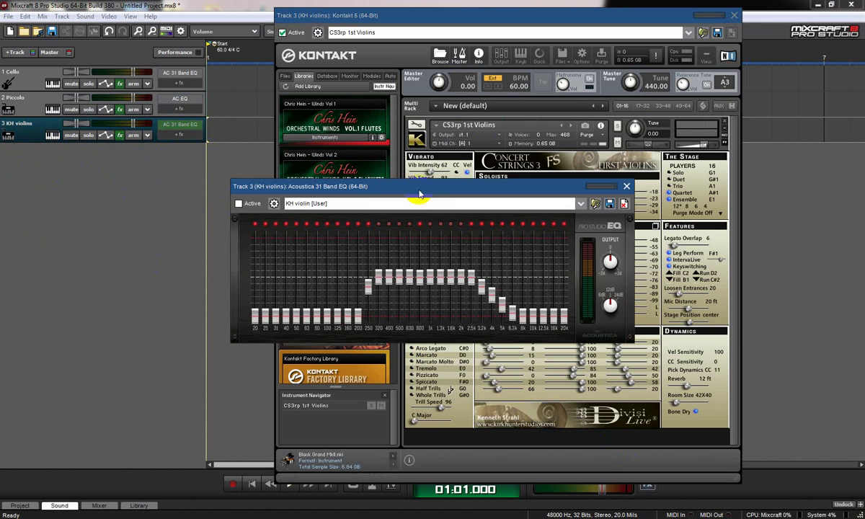
left_click_drag(419, 192, 208, 286)
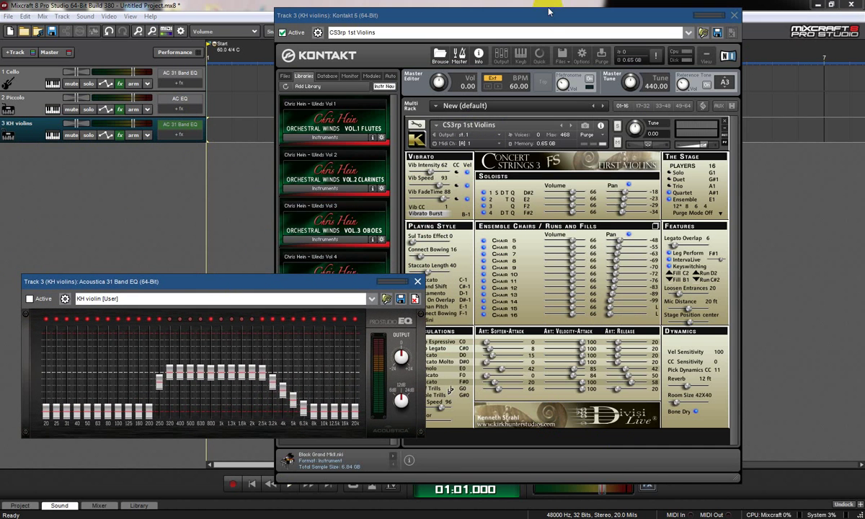
left_click_drag(548, 12, 669, 4)
left_click(470, 137)
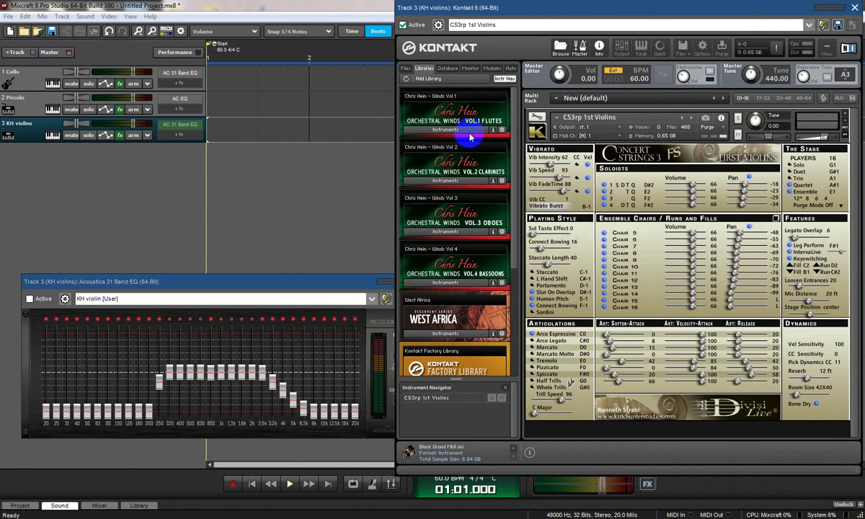
left_click_drag(267, 284, 250, 251)
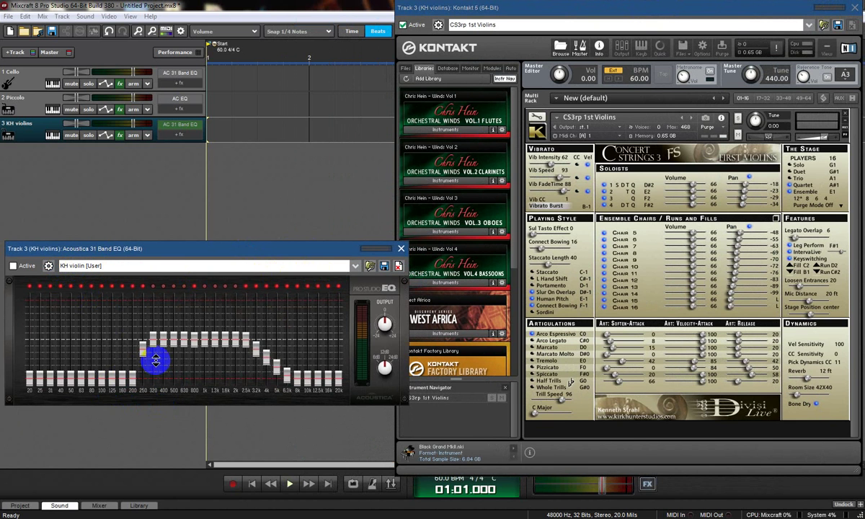
left_click_drag(288, 373, 289, 363)
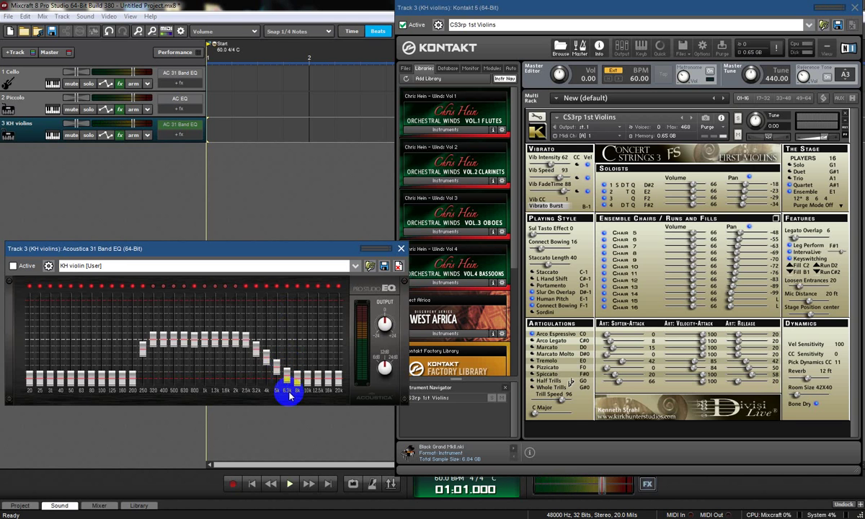
Bypass the violins' 31-band EQ to hear the difference, then switch it back on
left_click(13, 266)
left_click(13, 266)
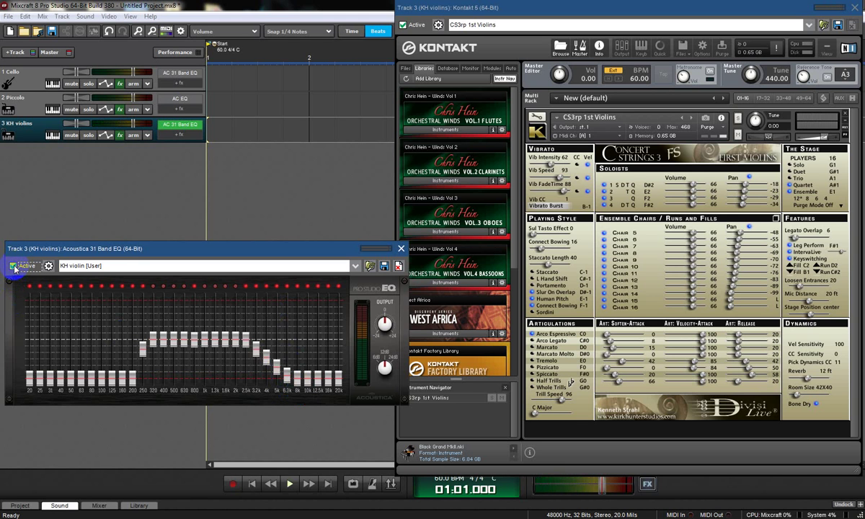